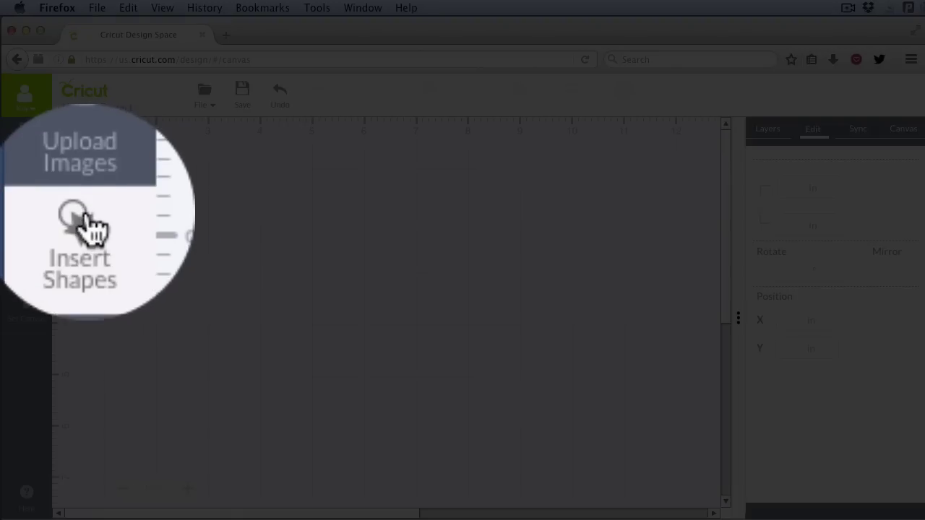
Insert a 2.4 in square, move it near the canvas top, and preview it on the 12x12 mat
click(26, 221)
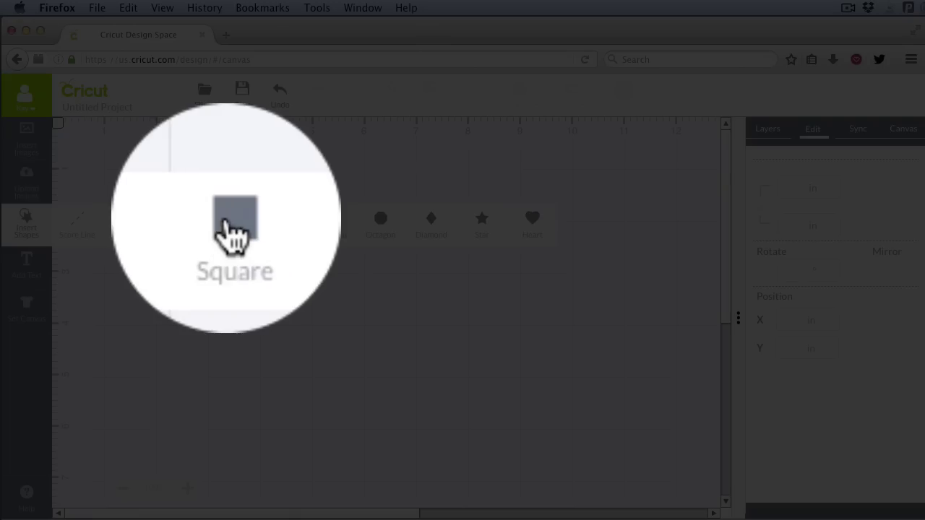
click(227, 220)
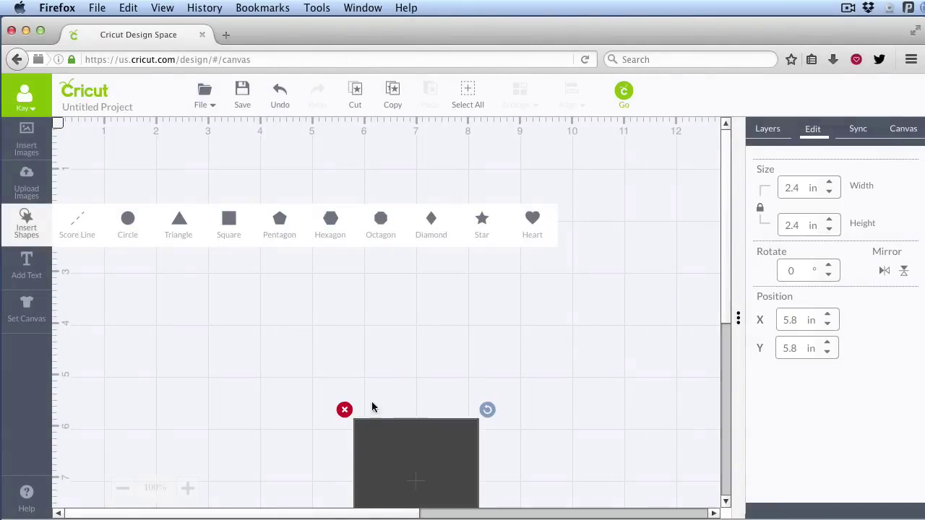
drag(419, 440, 369, 211)
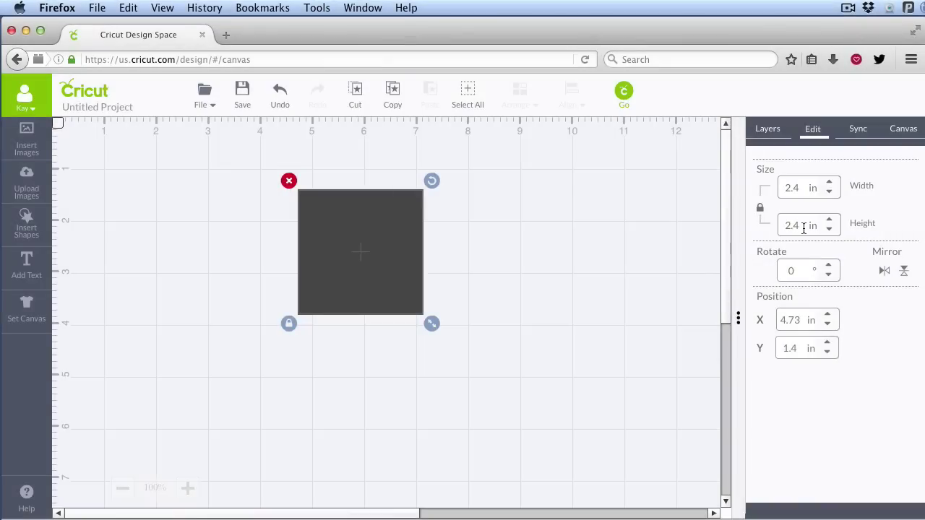
click(626, 101)
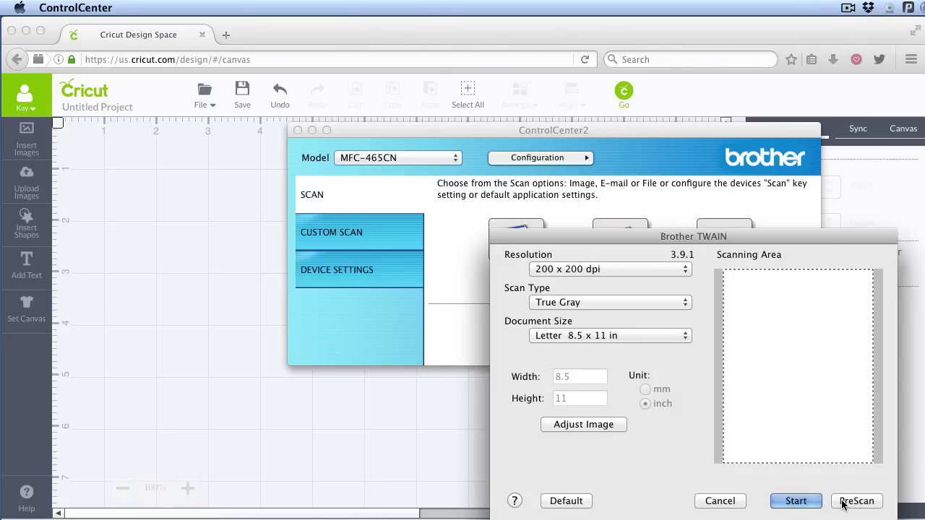
Prescan the page, crop the scan area tightly around the owl, and scan it as CCI08082016_10.png
click(844, 505)
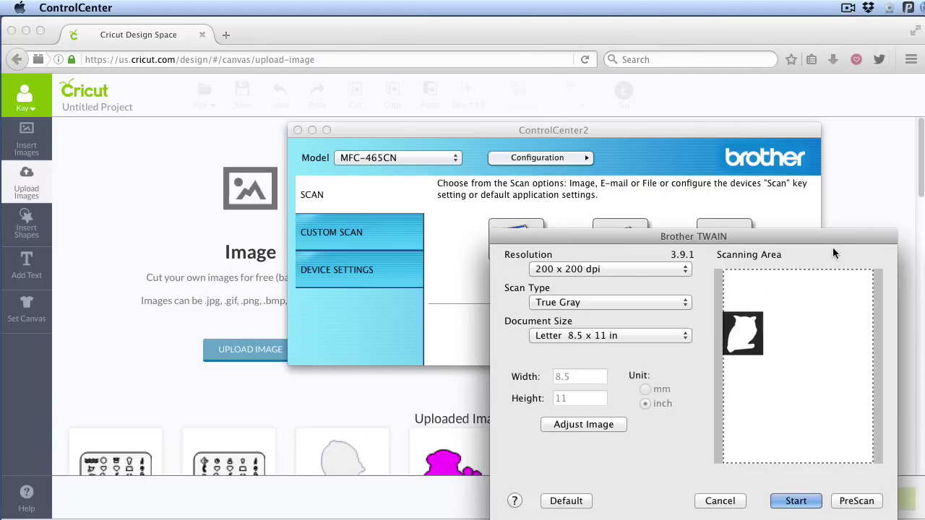
drag(809, 269, 808, 309)
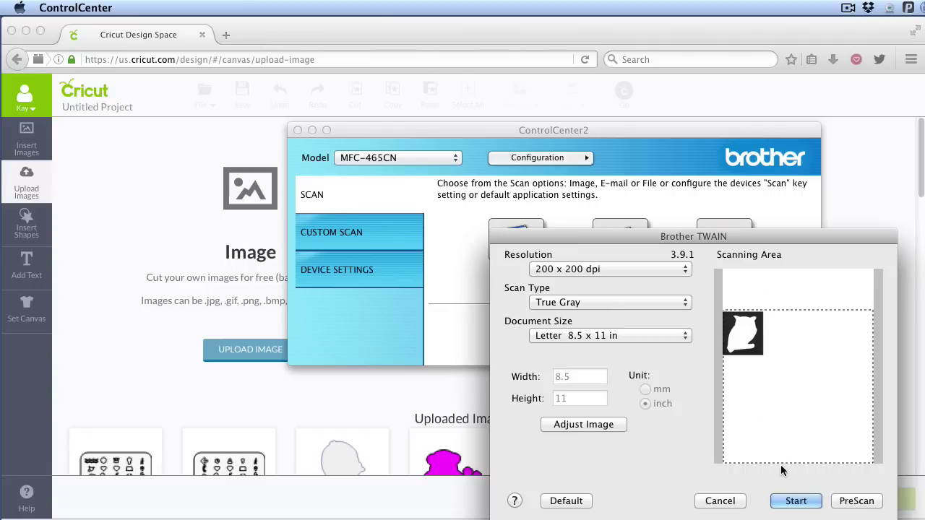
drag(785, 463, 785, 358)
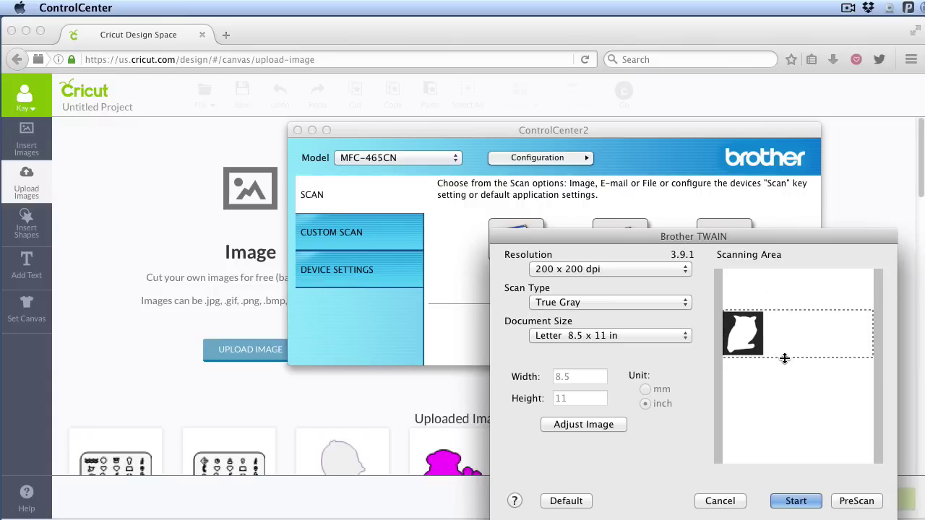
drag(873, 335, 765, 342)
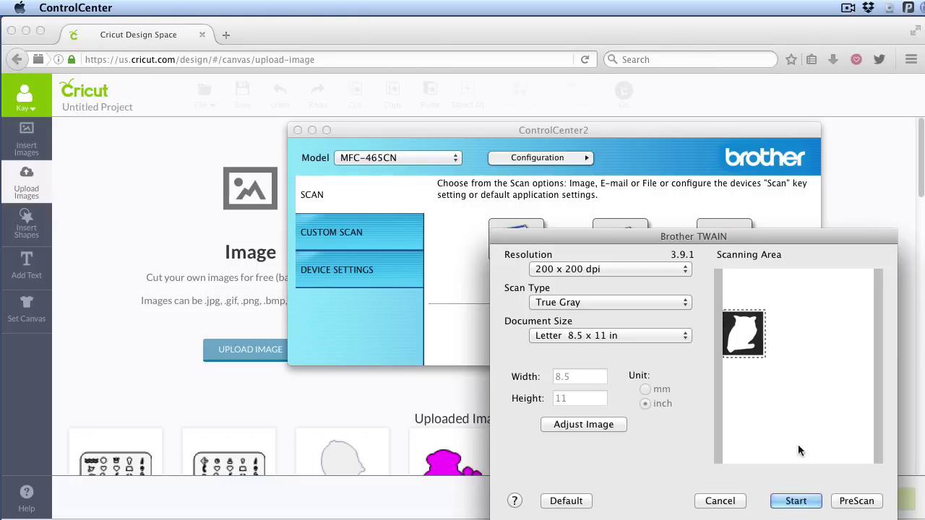
click(798, 500)
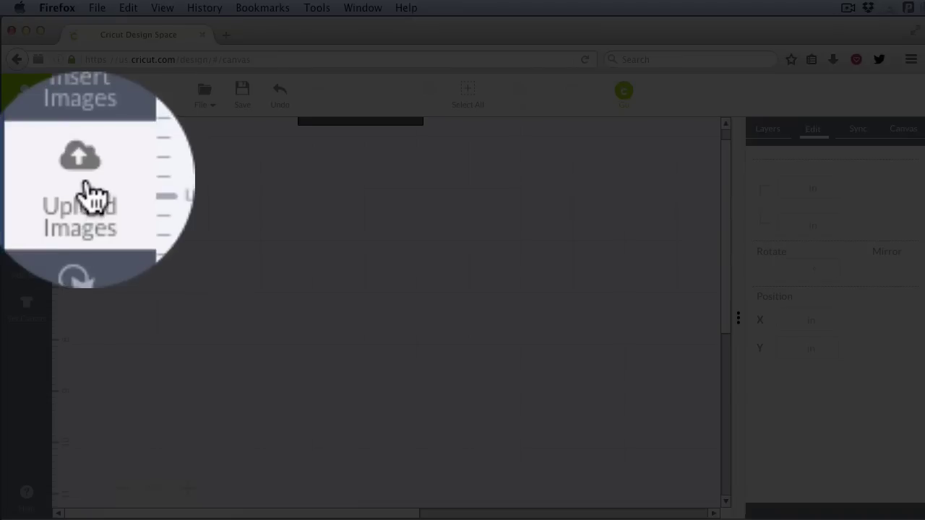
Upload CCI08082016_10.png as a Simple image and continue to the Select & Erase step
click(29, 185)
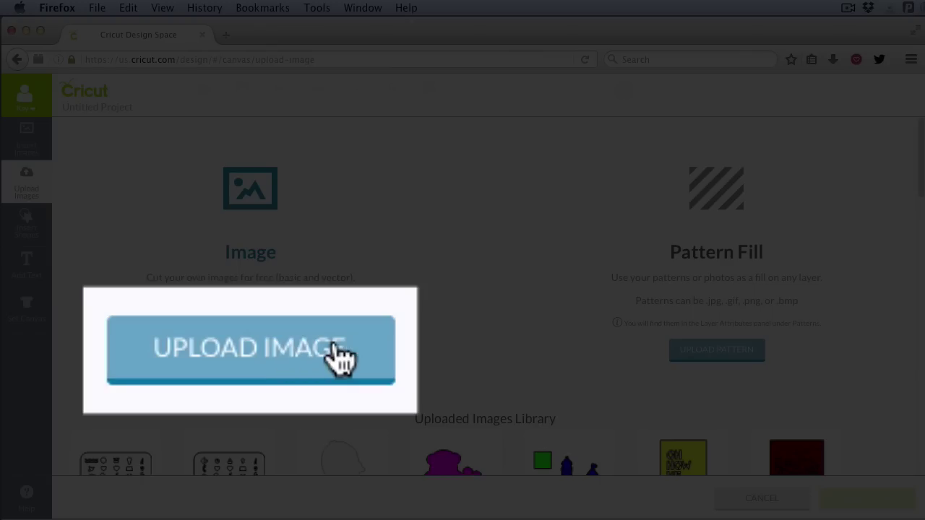
click(239, 351)
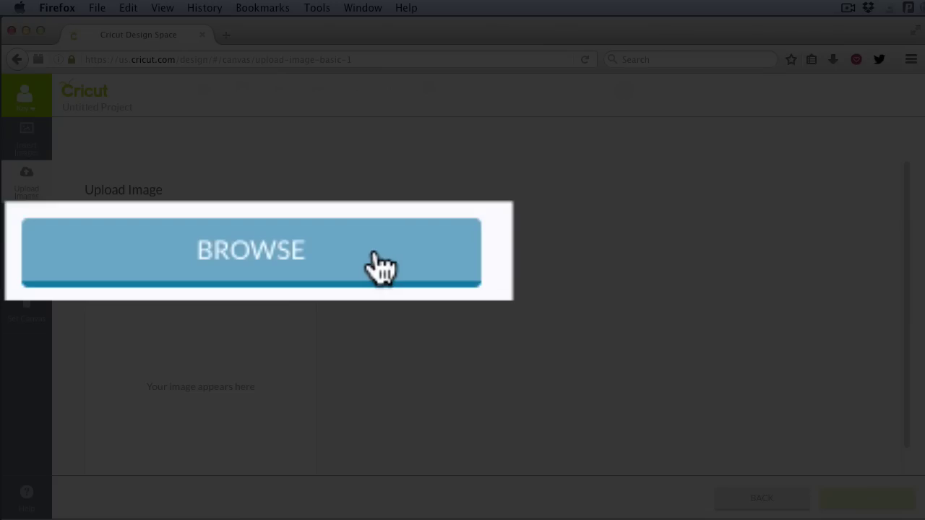
click(243, 252)
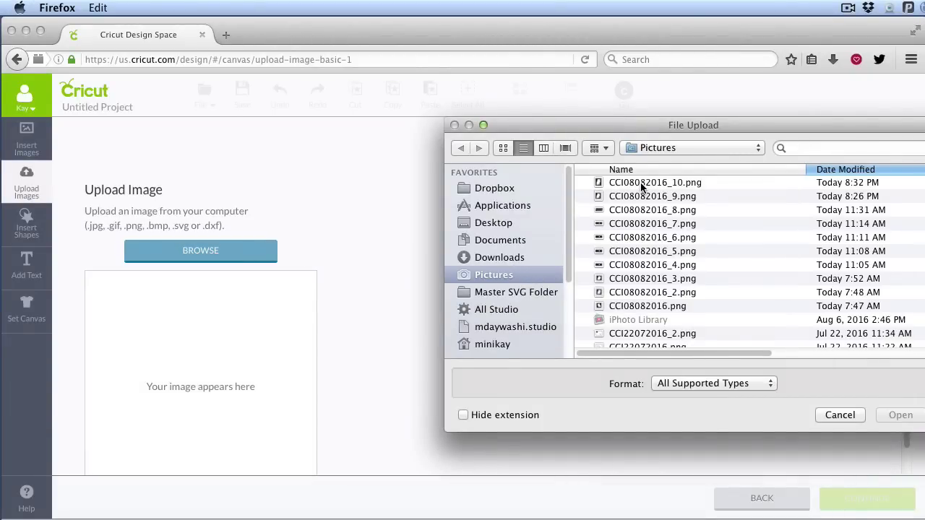
click(640, 182)
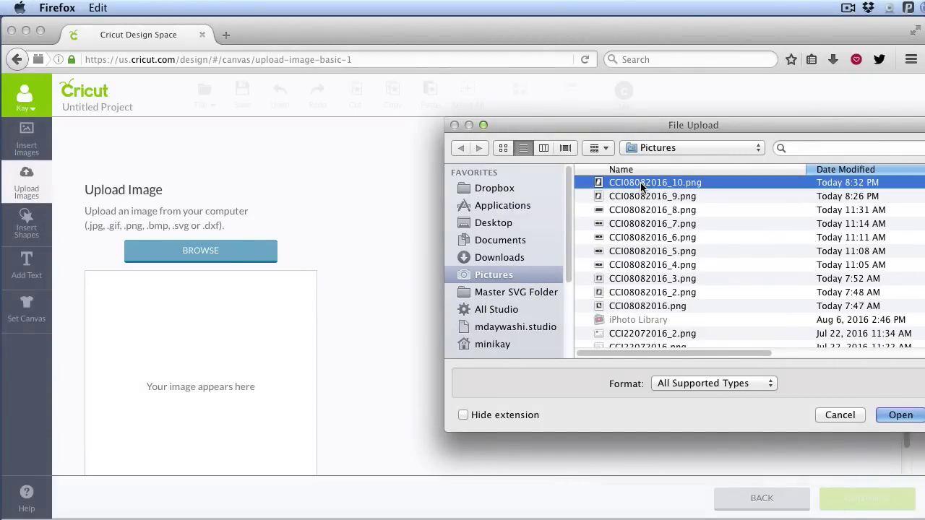
click(897, 415)
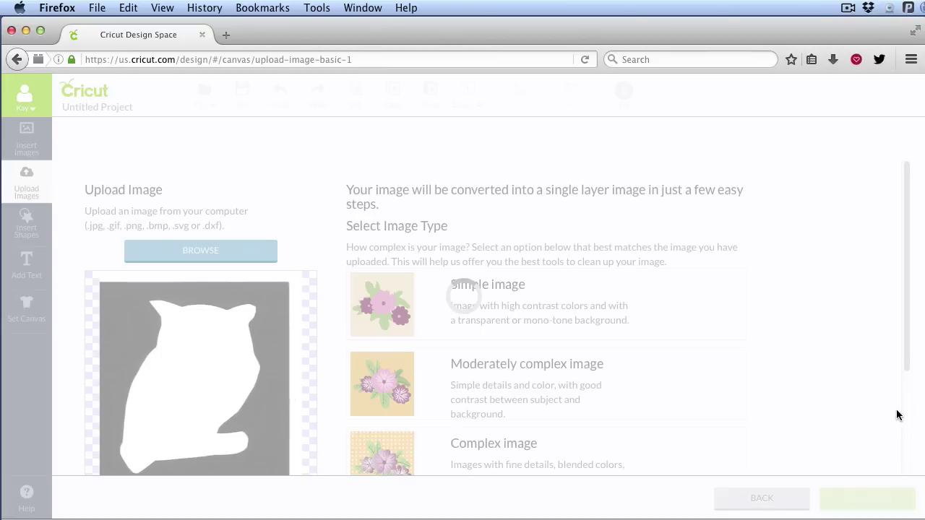
click(734, 286)
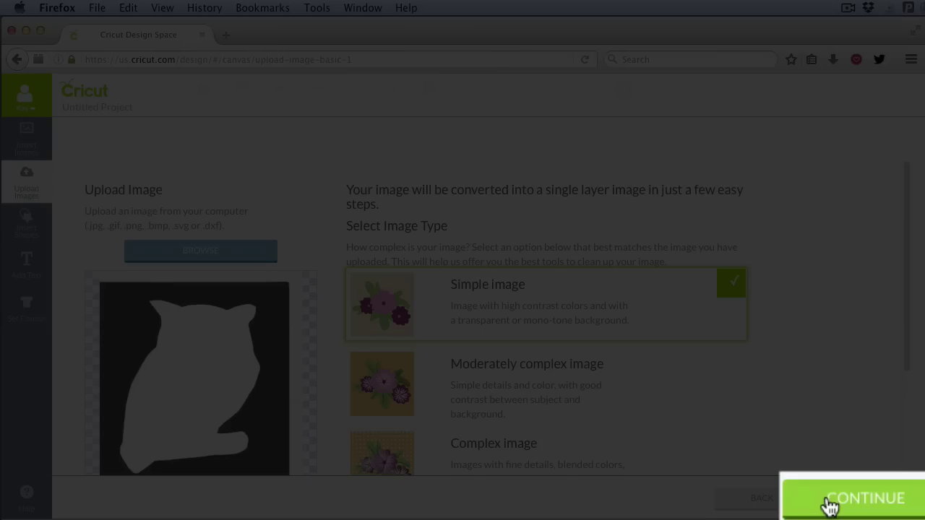
click(847, 503)
scroll(775, 323, down, 2)
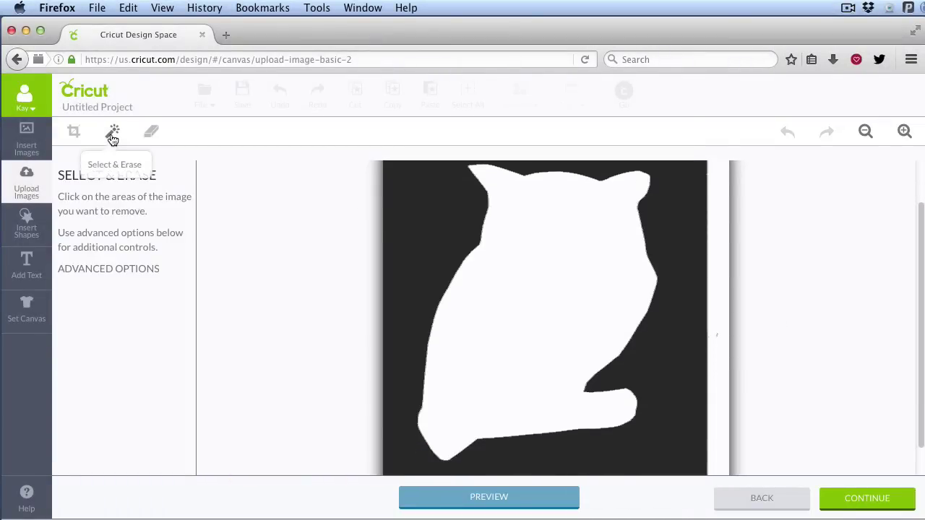
Erase the white strip beside the image and the white area around the owl
click(719, 200)
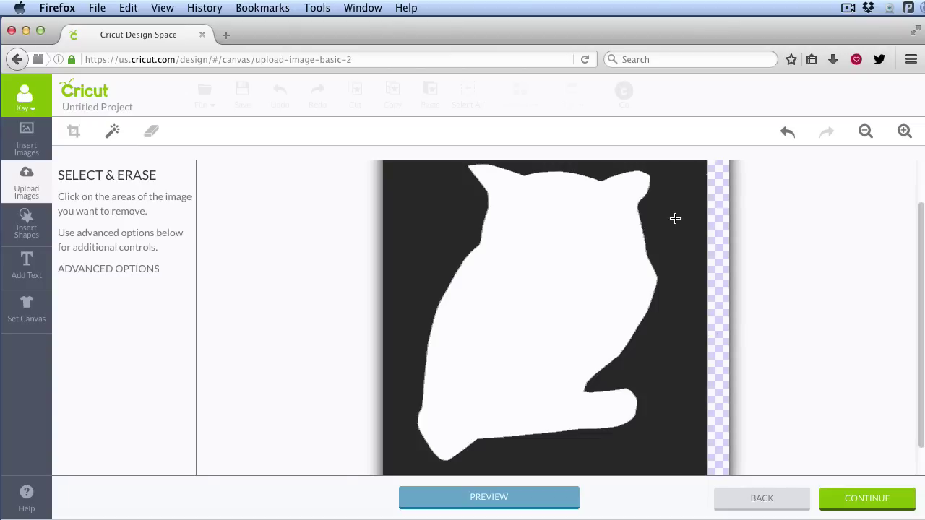
click(611, 243)
scroll(611, 242, up, 2)
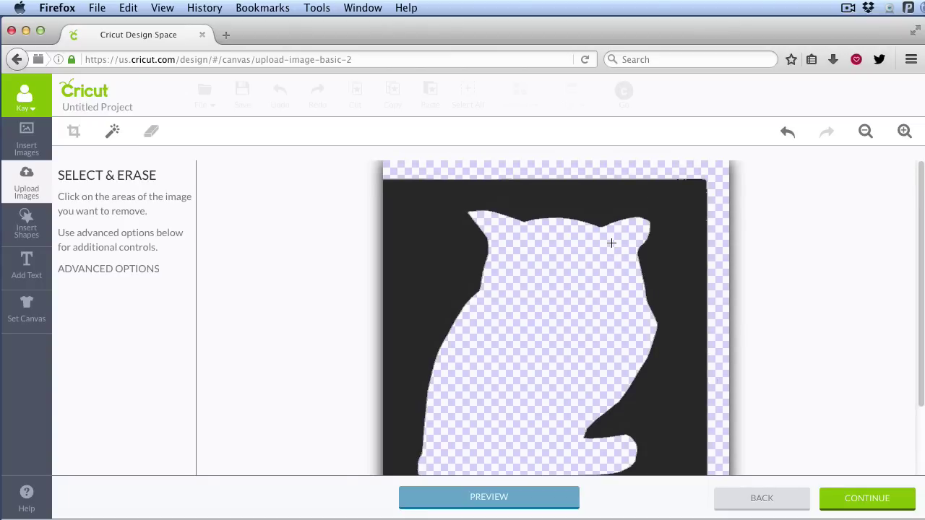
scroll(611, 243, down, 3)
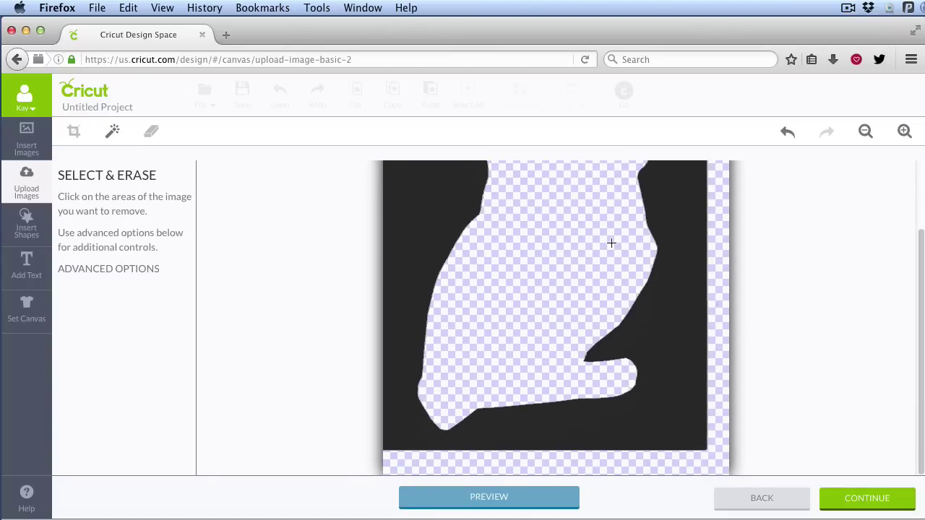
scroll(611, 243, up, 3)
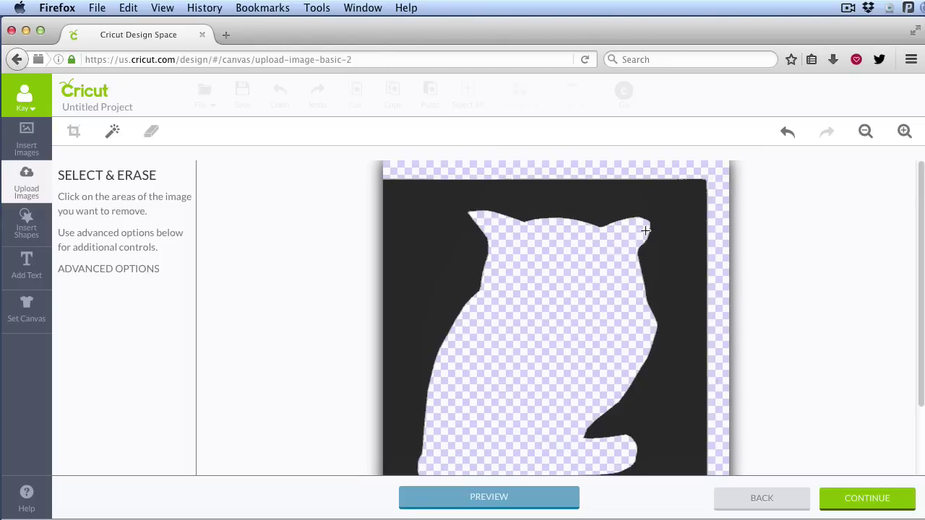
Zoom in three steps, check the owl's edges with the manual Eraser, and continue to Name & Tag
click(905, 131)
click(904, 132)
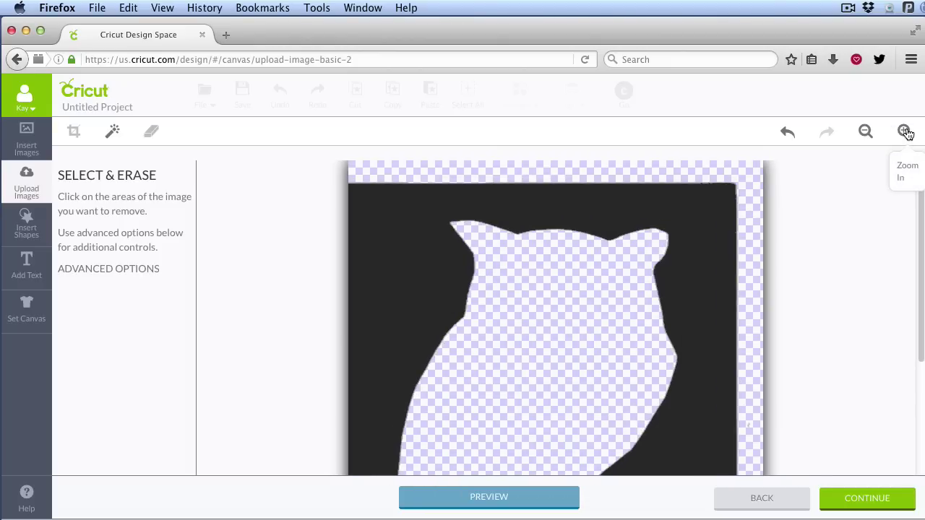
click(905, 131)
scroll(823, 248, down, 3)
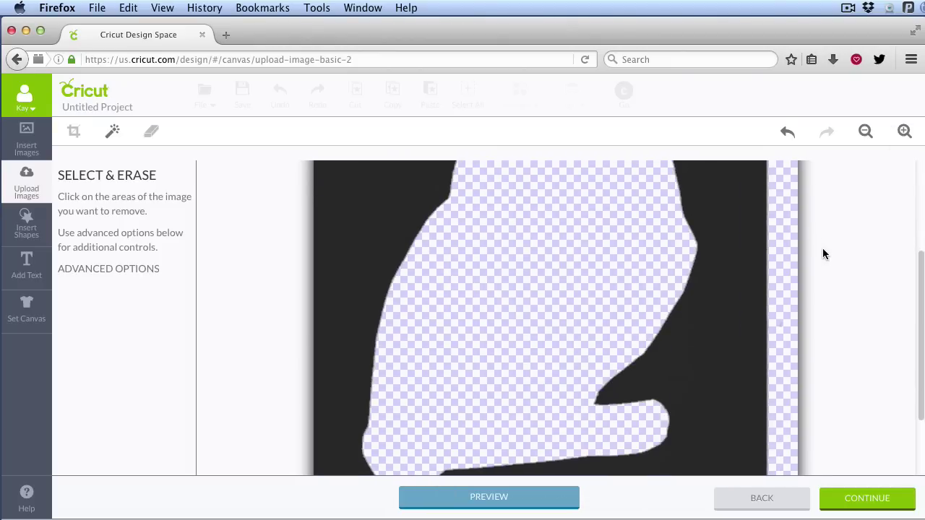
click(151, 132)
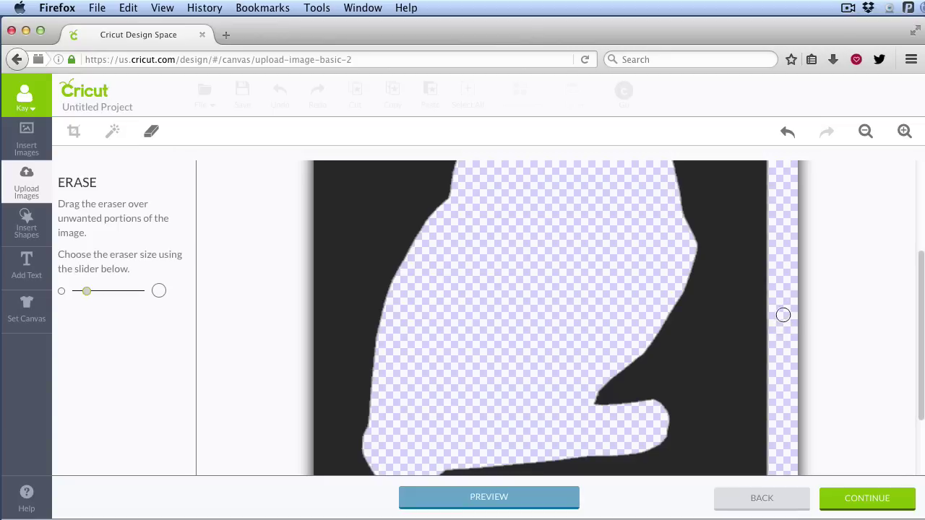
scroll(793, 242, down, 3)
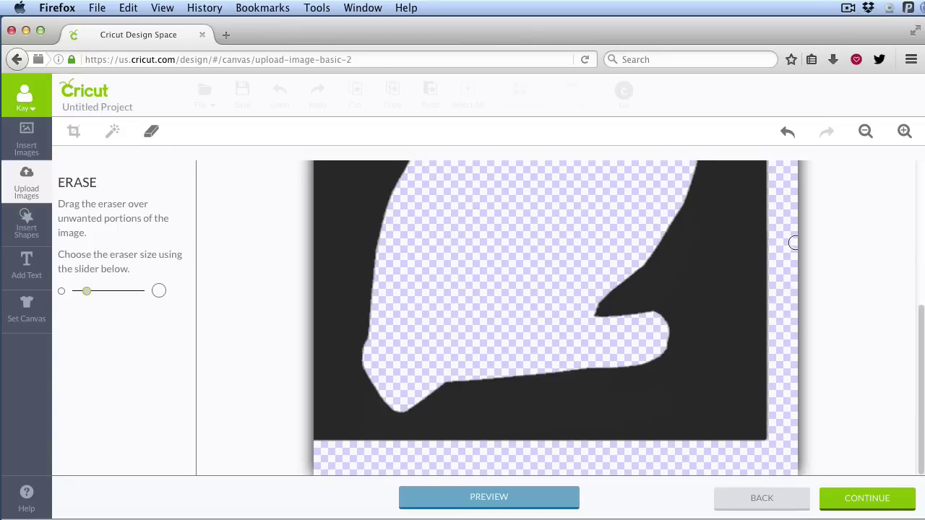
scroll(788, 429, up, 3)
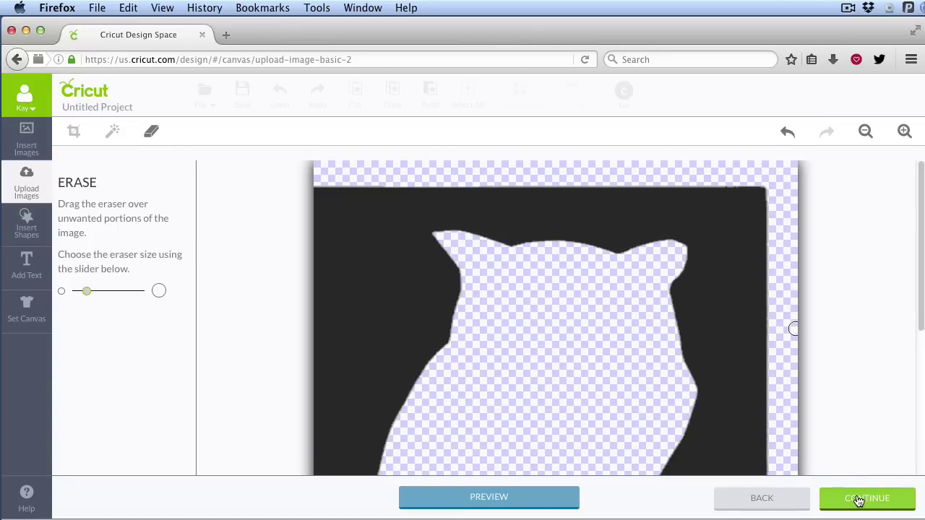
click(858, 499)
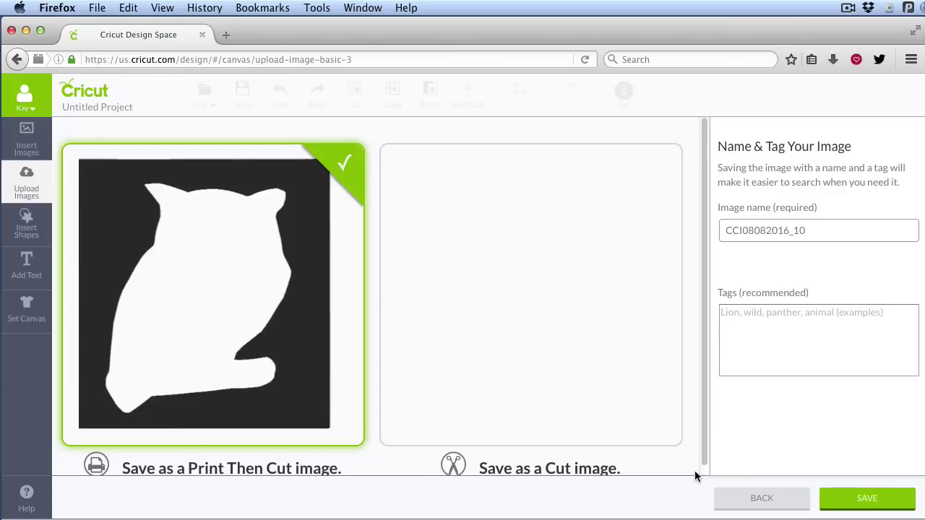
Save the owl as a Cut image named 'owl stamp'
click(673, 168)
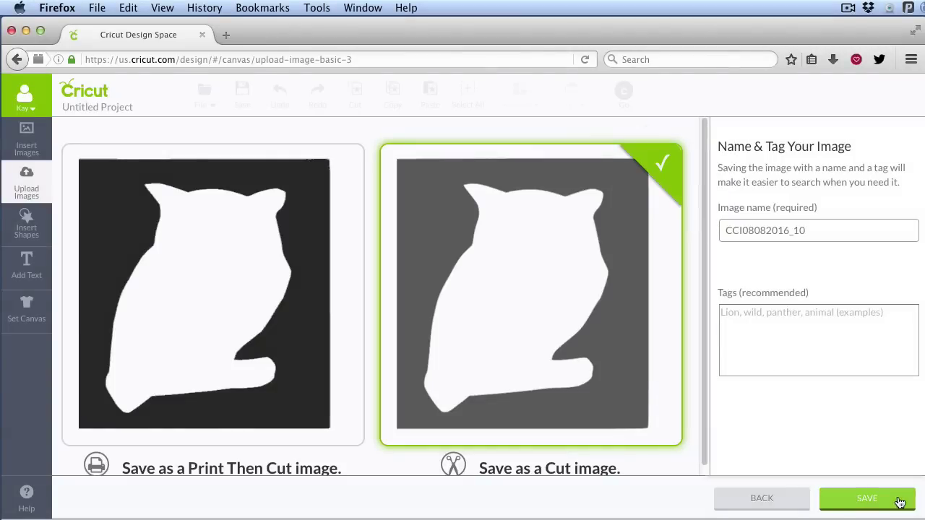
double_click(778, 230)
text(owl stamp)
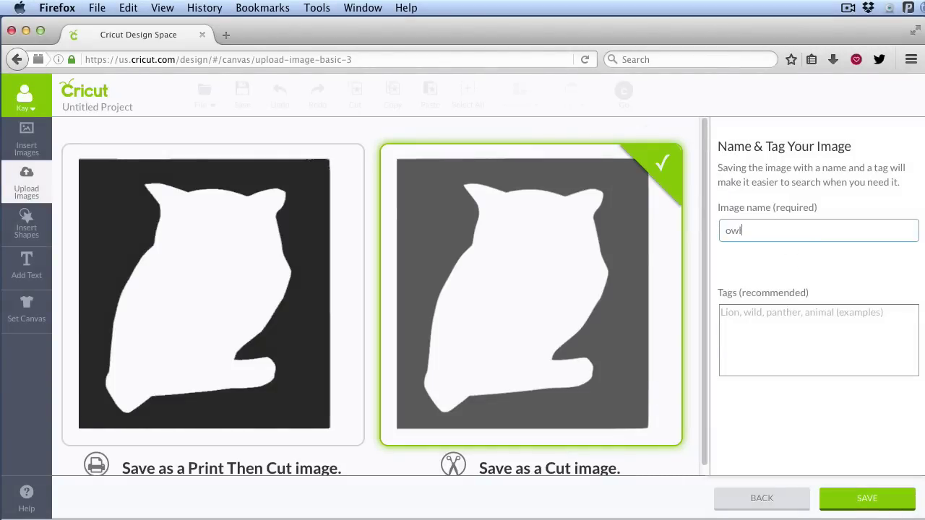
click(863, 498)
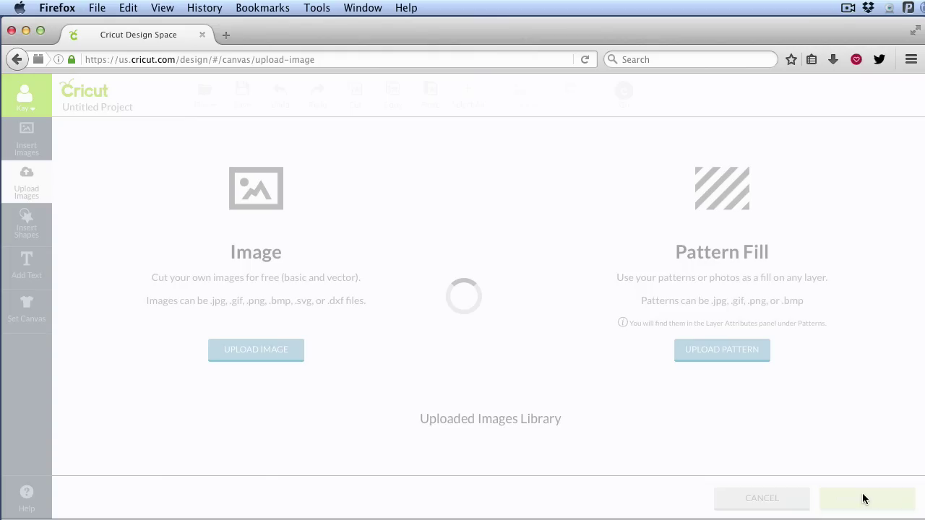
Insert the owl stamp image from the Uploaded Images Library onto the canvas at 2.23 x 2.4 in
click(155, 438)
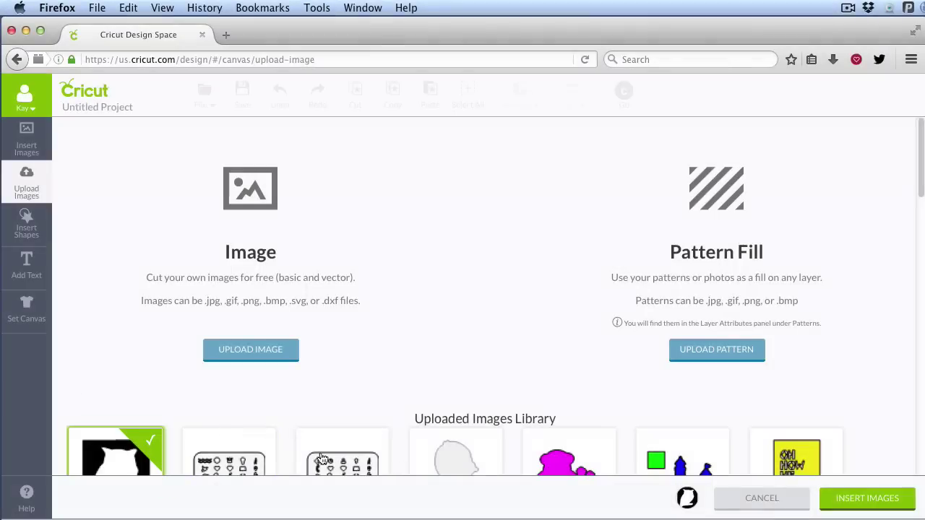
click(835, 502)
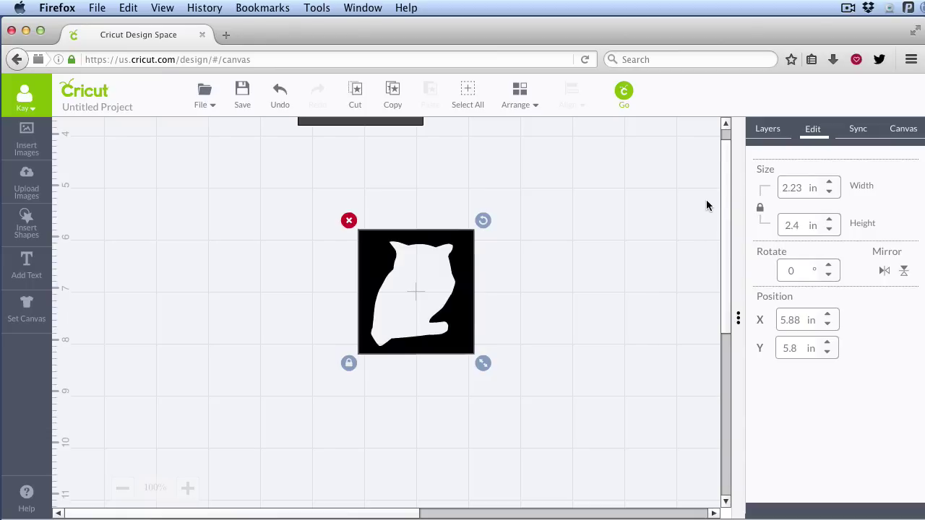
Show the layers and apply Contour to the owl design, then undo the last change
click(767, 134)
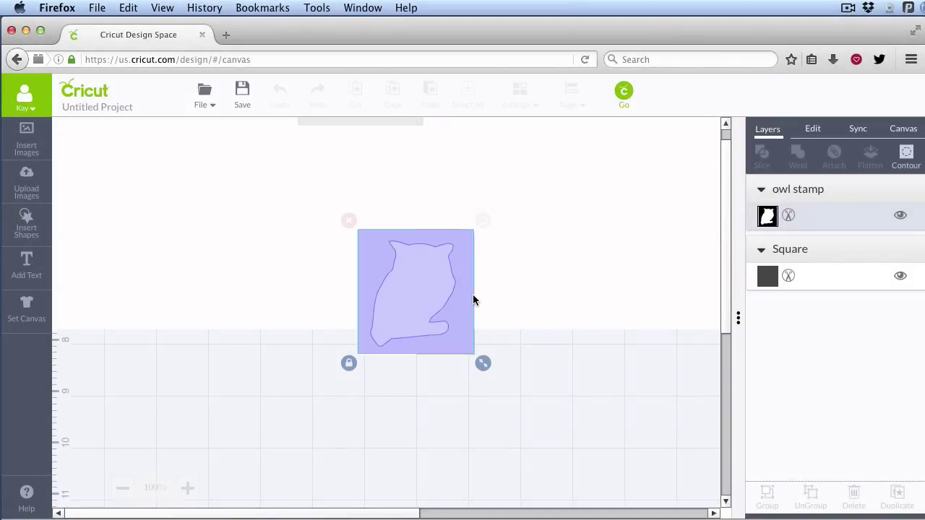
click(530, 352)
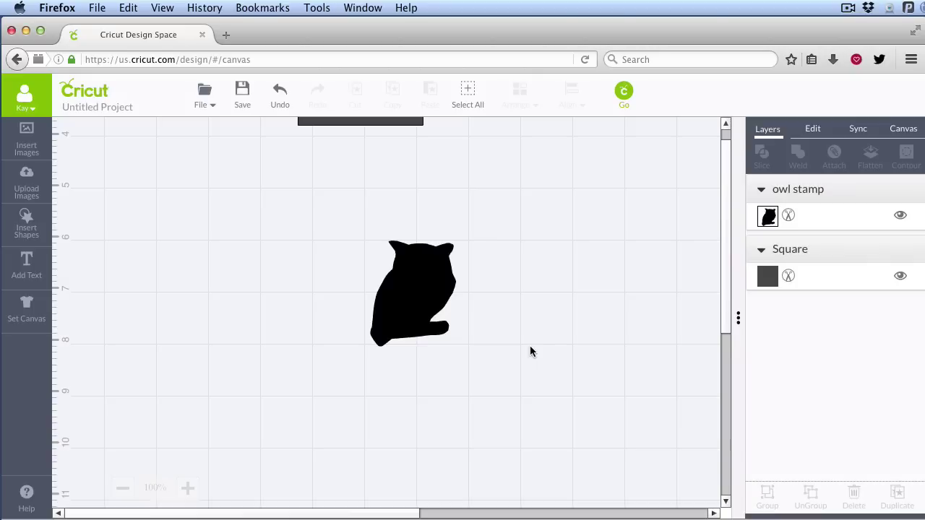
click(417, 289)
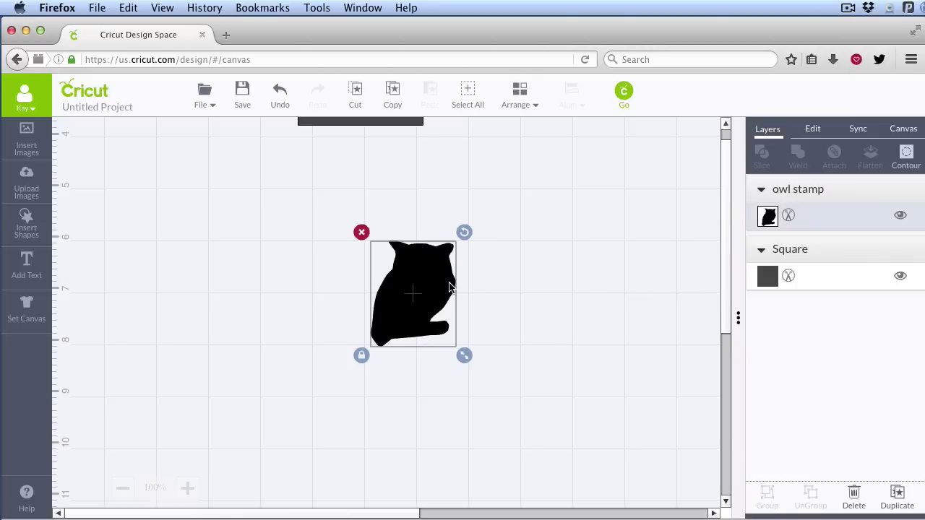
key(super+z)
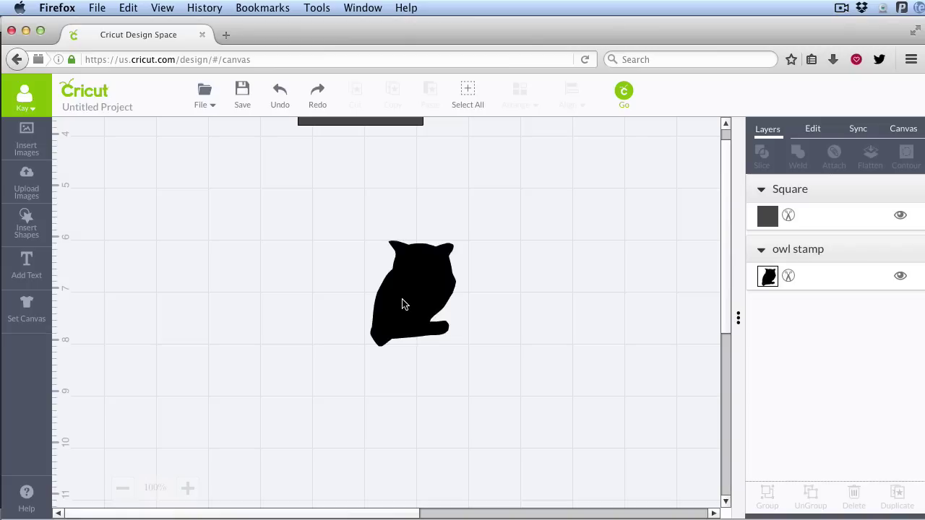
Delete the Square layer and select the remaining owl stamp silhouette
click(820, 223)
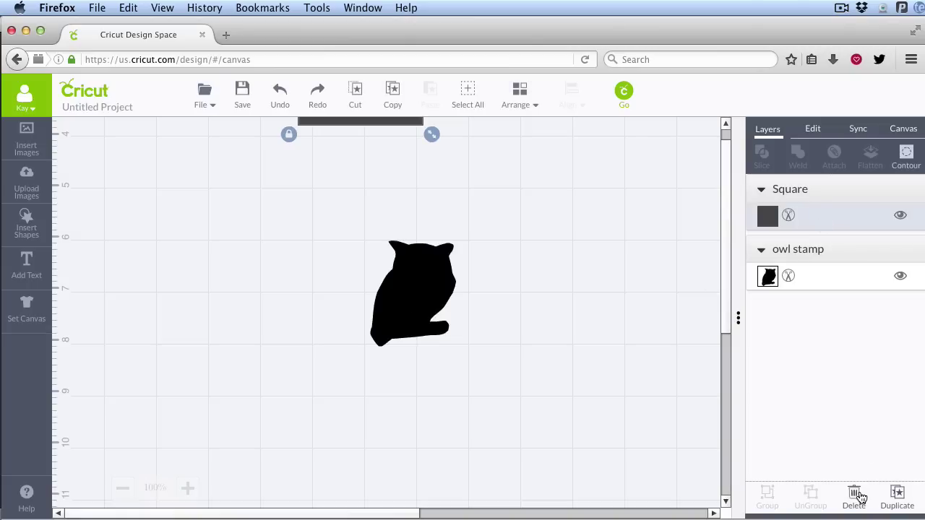
click(855, 497)
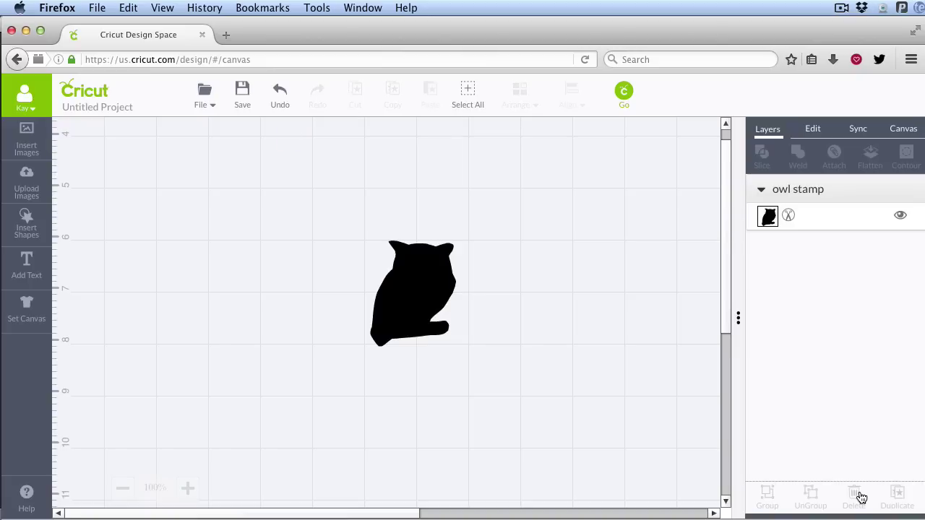
click(434, 295)
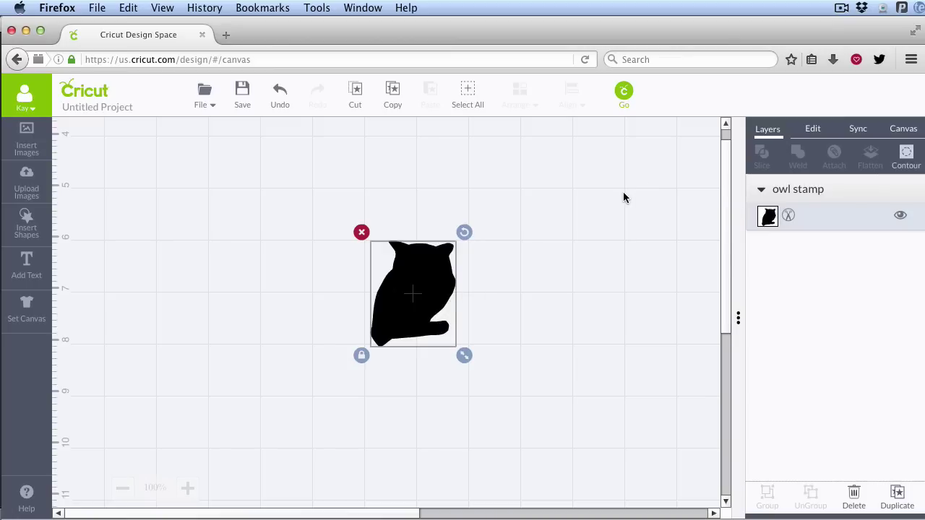
Mirror the 1.63 x 2.03 in owl silhouette horizontally from the Edit settings
click(813, 132)
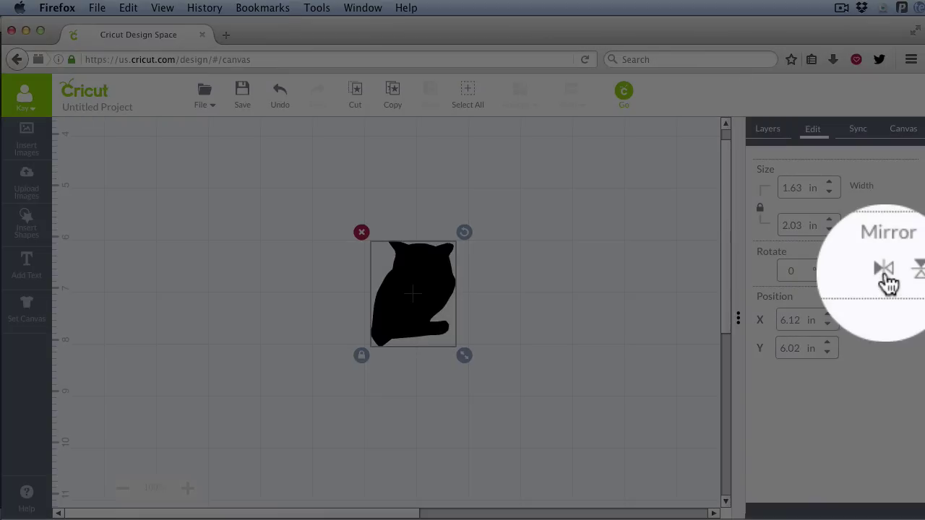
click(884, 273)
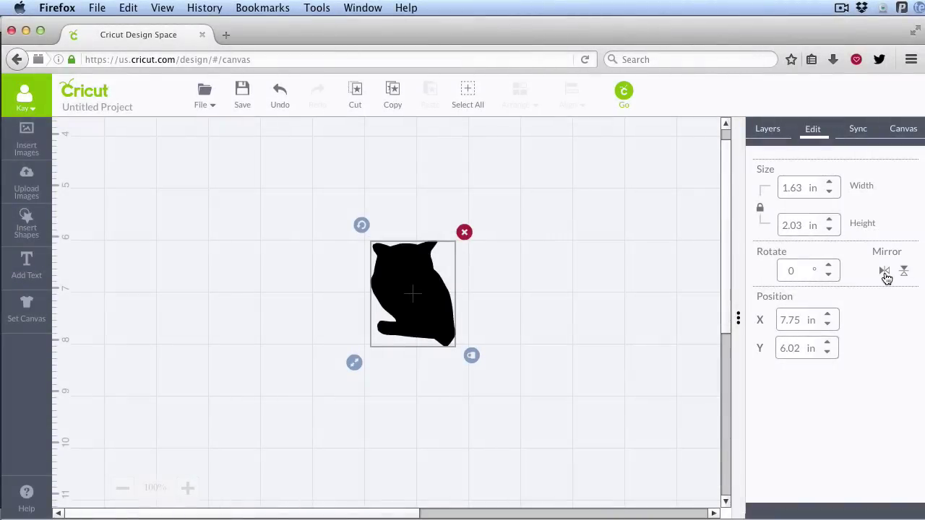